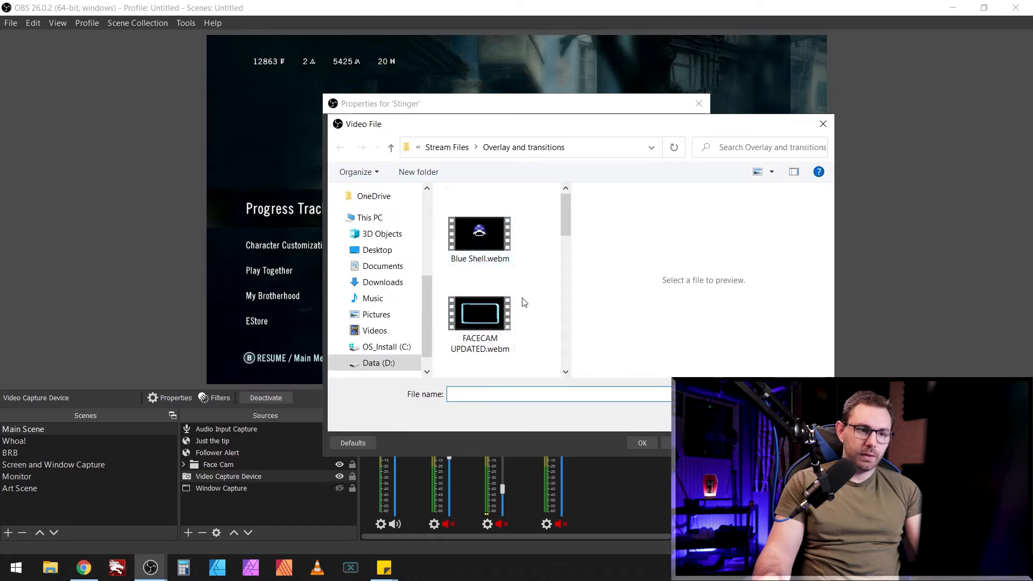
Choose Blue Shell.webm from the Overlay and transitions folder as the stinger's video file.
{"action": "scroll", "coordinate": [521, 300], "scroll_direction": "down", "scroll_amount": 5}
{"action": "scroll", "coordinate": [525, 302], "scroll_direction": "down", "scroll_amount": 2}
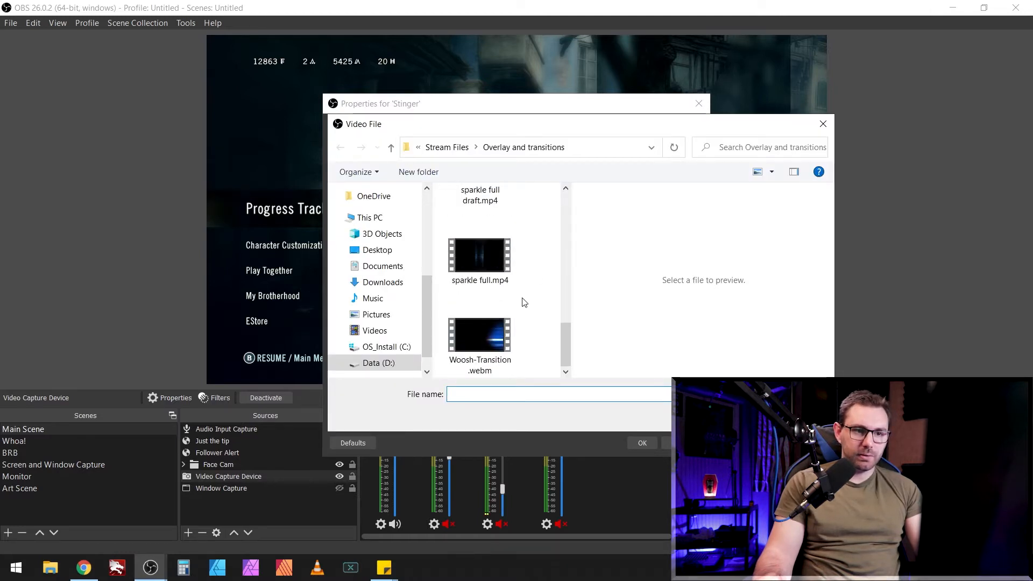
{"action": "scroll", "coordinate": [525, 302], "scroll_direction": "up", "scroll_amount": 7}
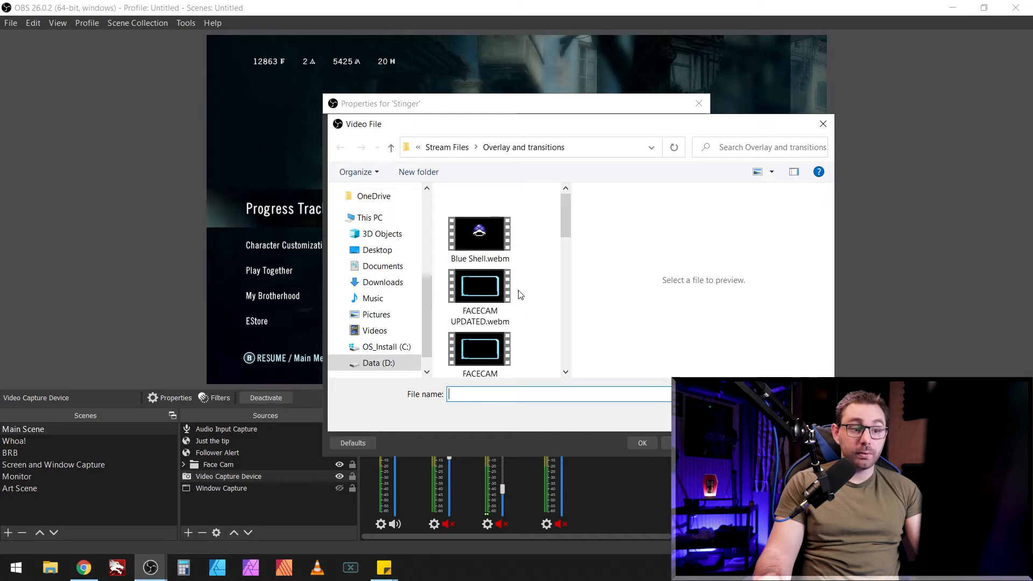
{"action": "scroll", "coordinate": [518, 289], "scroll_direction": "down", "scroll_amount": 7}
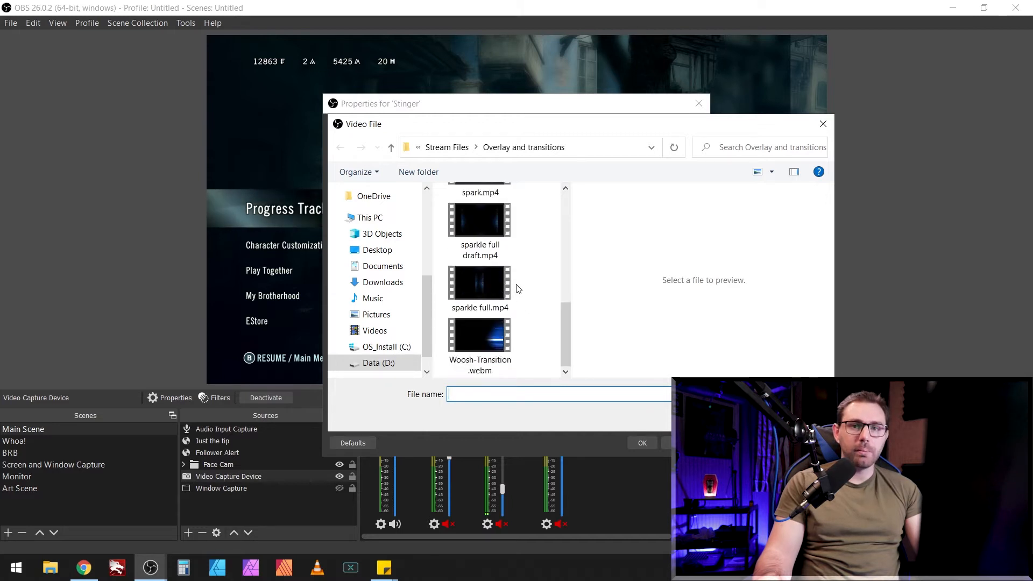
{"action": "scroll", "coordinate": [520, 290], "scroll_direction": "up", "scroll_amount": 7}
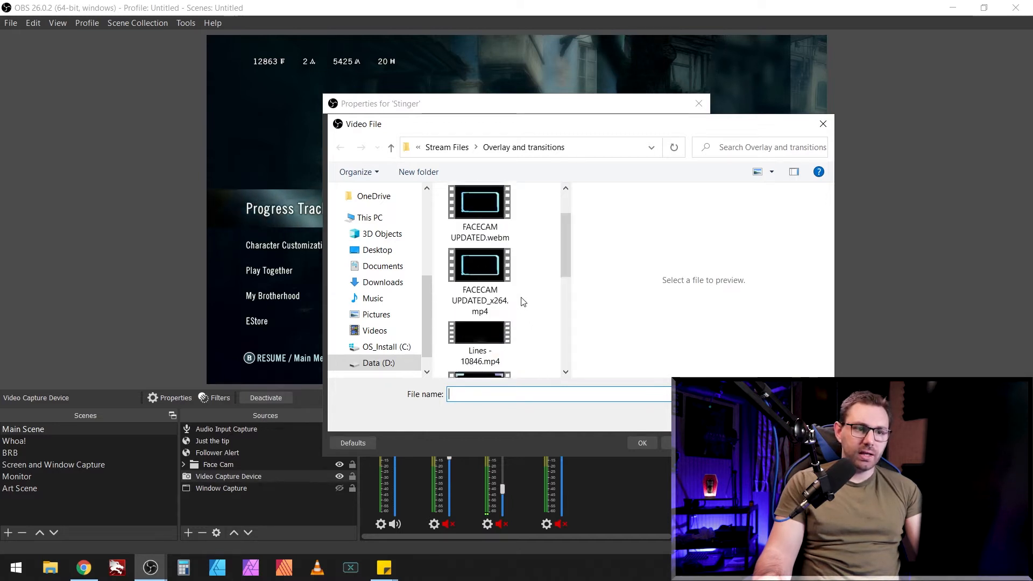
{"action": "double_click", "coordinate": [491, 244]}
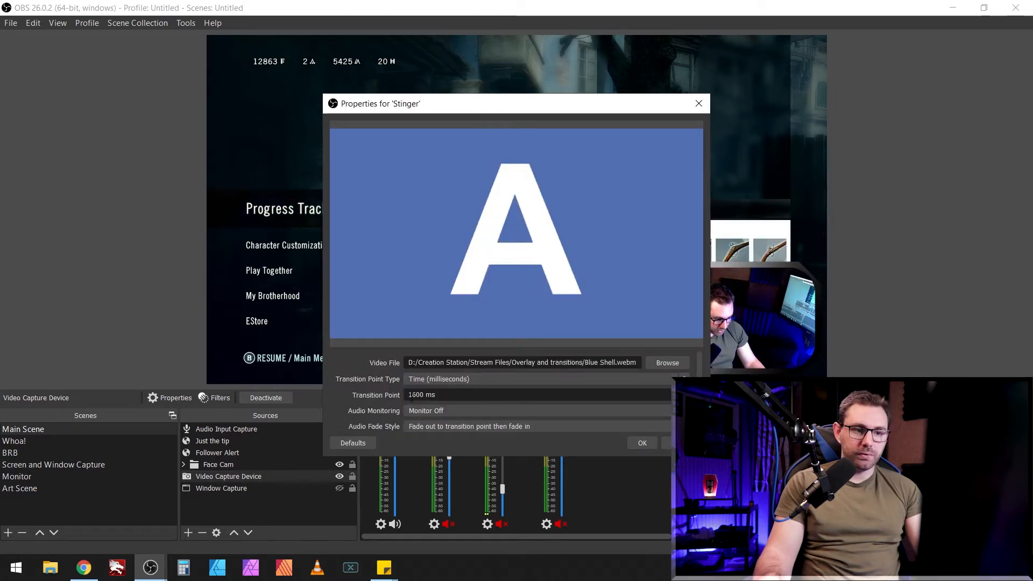
Apply the stinger with a Time (milliseconds) transition point type and test it by switching to the Whoa! scene and back to Main Scene.
{"action": "scroll", "coordinate": [391, 409], "scroll_direction": "down", "scroll_amount": 1}
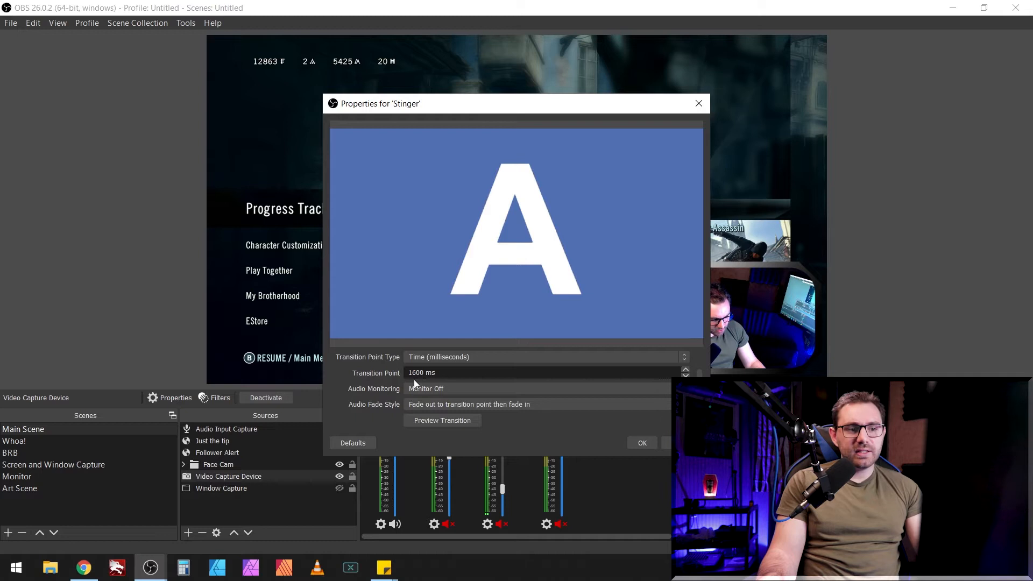
{"action": "left_click", "coordinate": [448, 356]}
{"action": "left_click", "coordinate": [444, 366]}
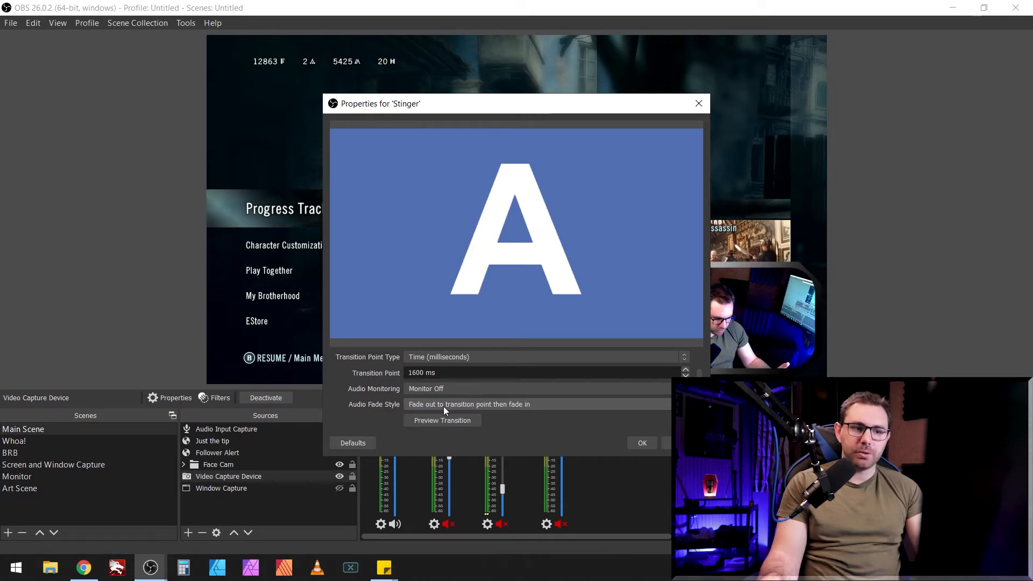
{"action": "left_click", "coordinate": [641, 444]}
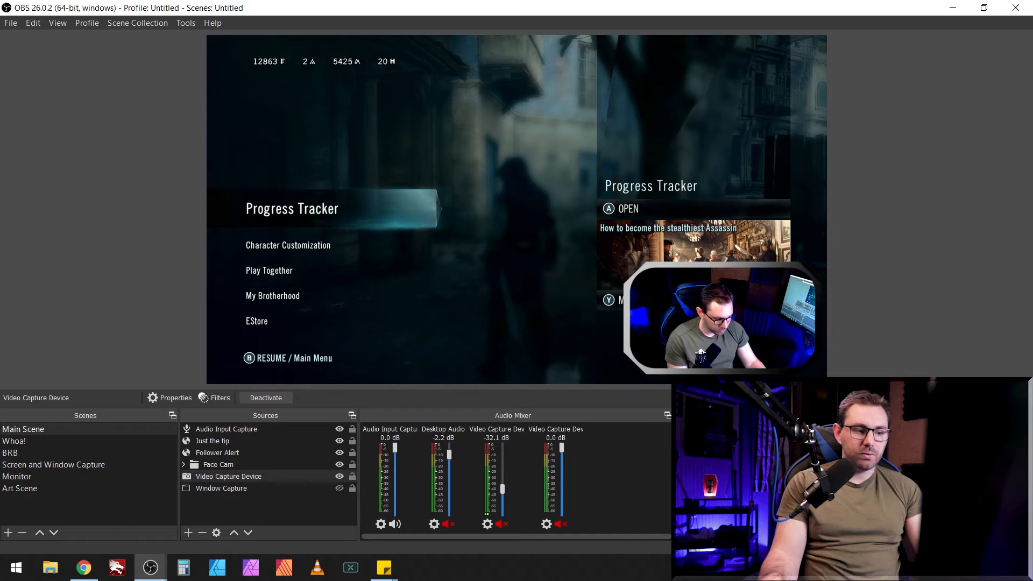
{"action": "left_click", "coordinate": [118, 442]}
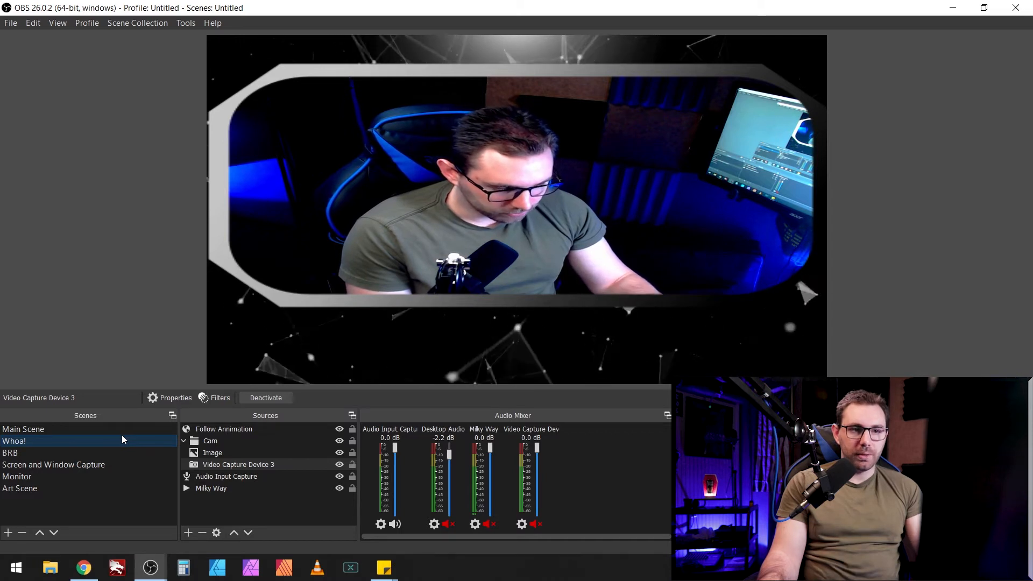
{"action": "left_click", "coordinate": [128, 424]}
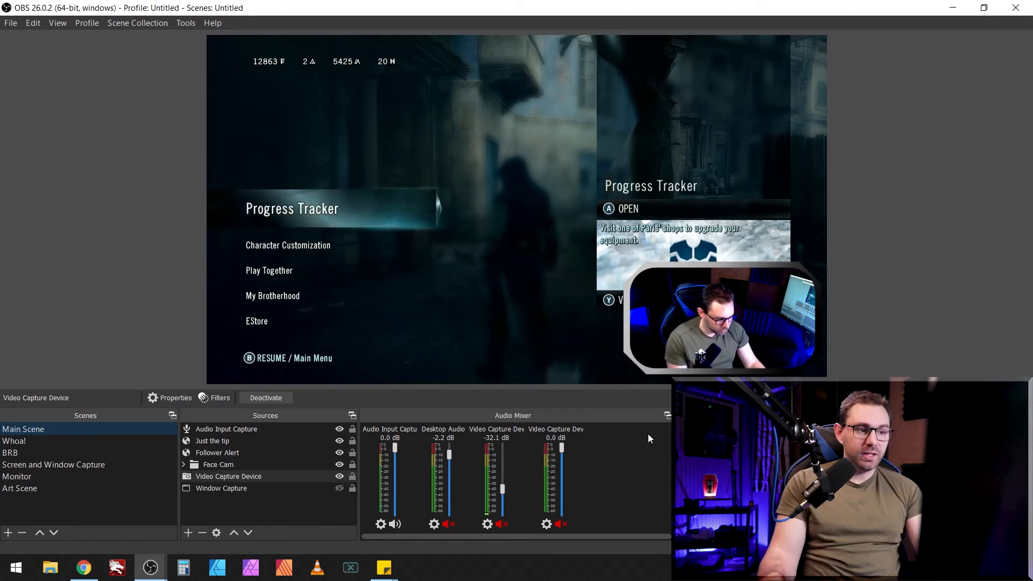
Set the stinger's transition point to 1400 ms and test it by switching between the Whoa! scene and Main Scene.
{"action": "left_click", "coordinate": [808, 460]}
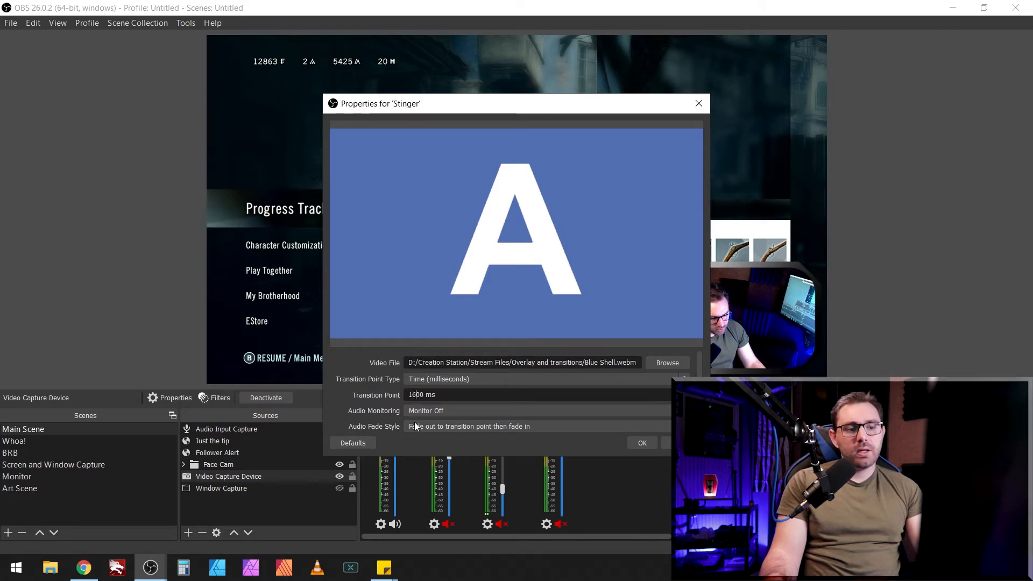
{"action": "key", "text": "BackSpace"}
{"action": "type", "text": "4"}
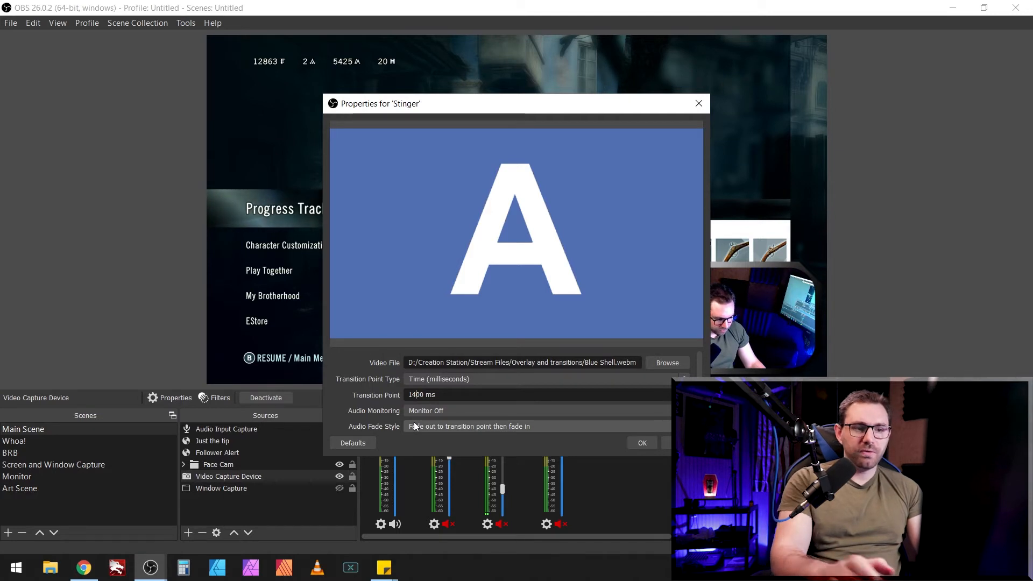
{"action": "left_click", "coordinate": [637, 443]}
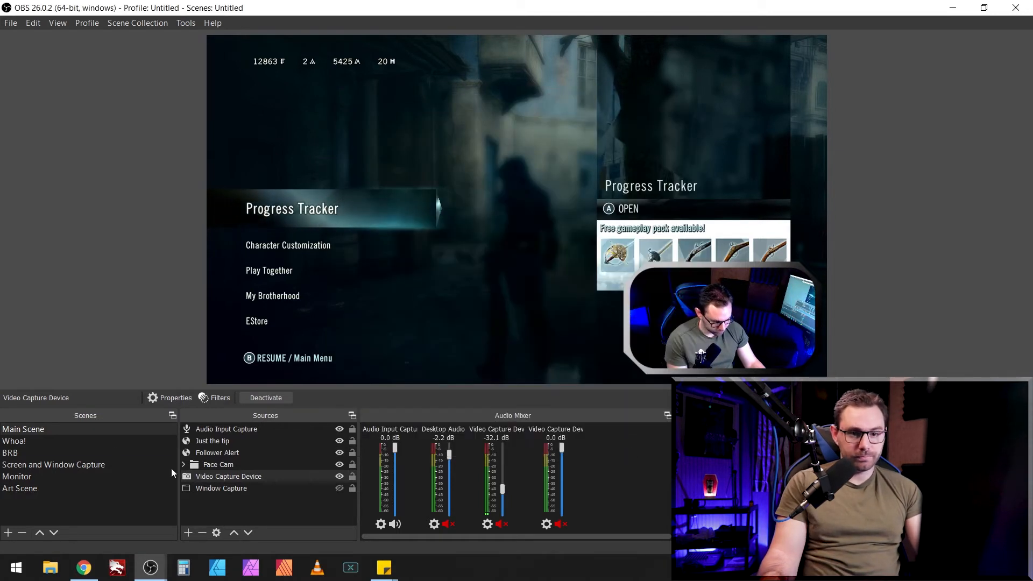
{"action": "left_click", "coordinate": [103, 439]}
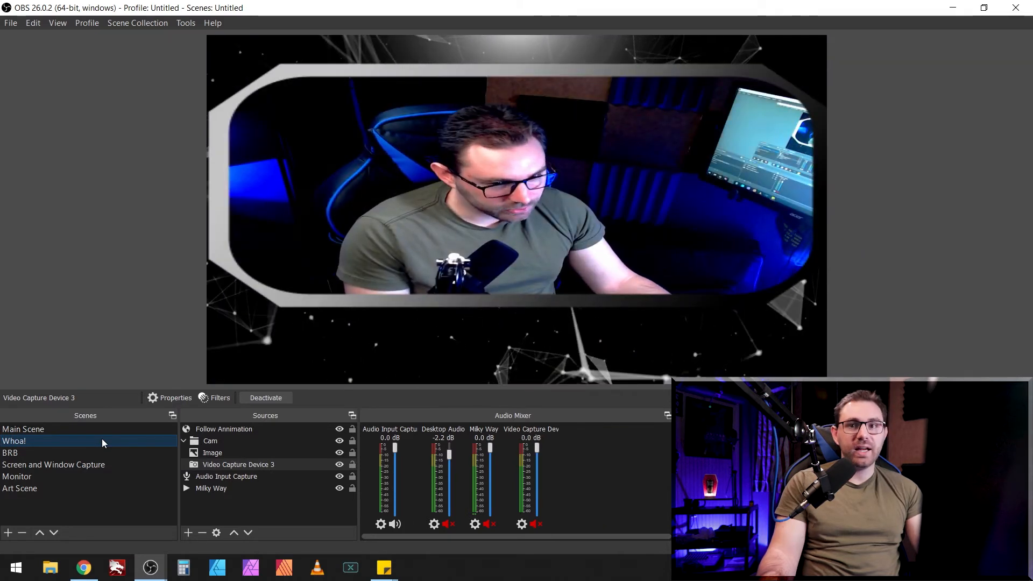
{"action": "left_click", "coordinate": [99, 426]}
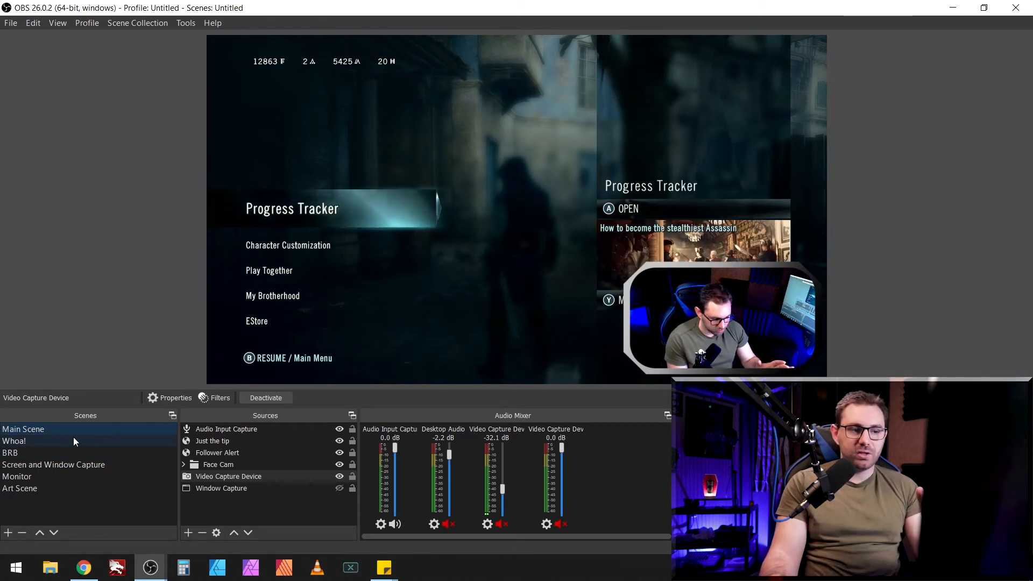
{"action": "left_click", "coordinate": [74, 438]}
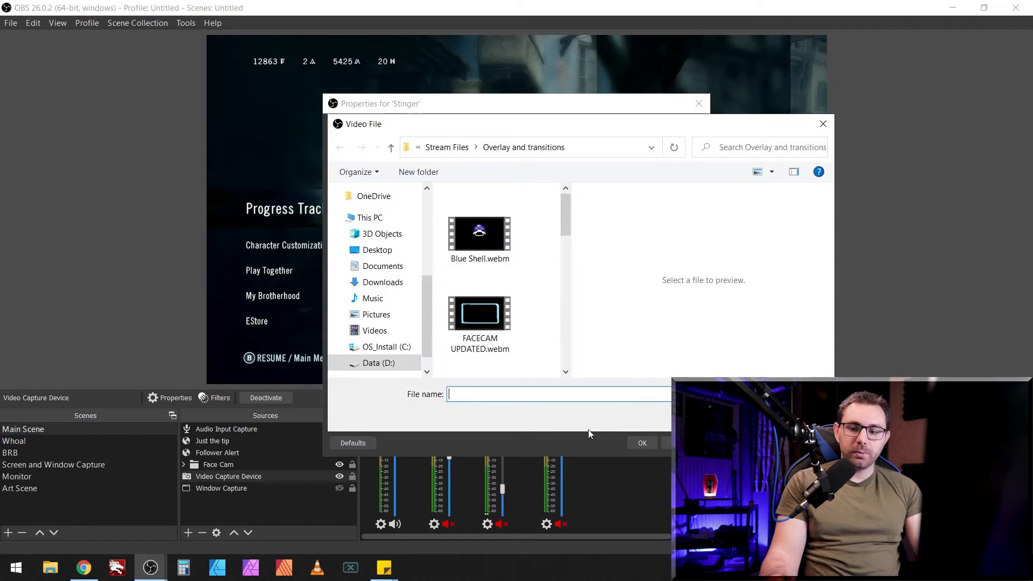
Replace the stinger's video with Woosh-Transition.webm and test it by switching repeatedly between the Whoa! scene and Main Scene.
{"action": "scroll", "coordinate": [485, 319], "scroll_direction": "down", "scroll_amount": 5}
{"action": "scroll", "coordinate": [485, 328], "scroll_direction": "down", "scroll_amount": 2}
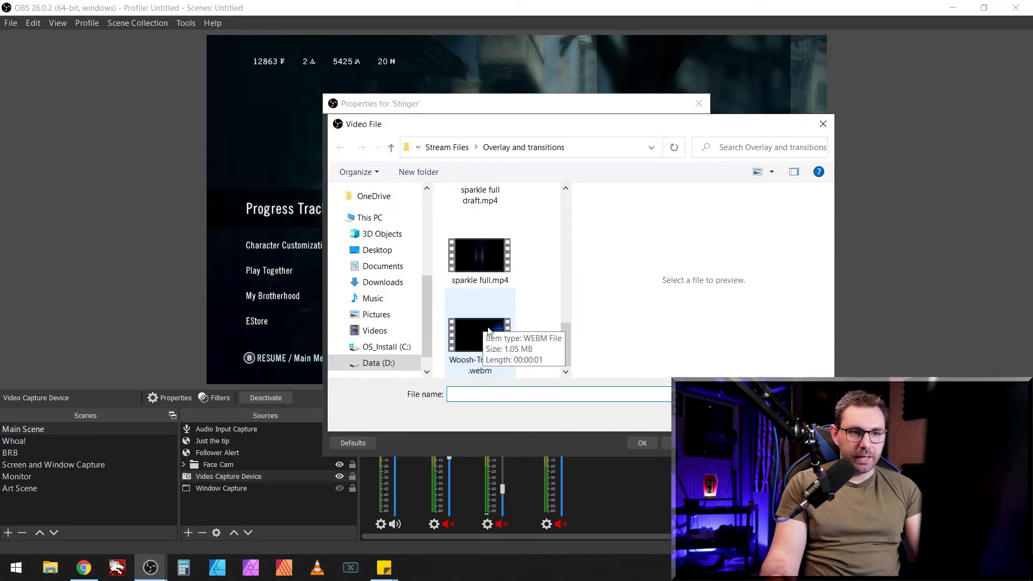
{"action": "left_click", "coordinate": [646, 442]}
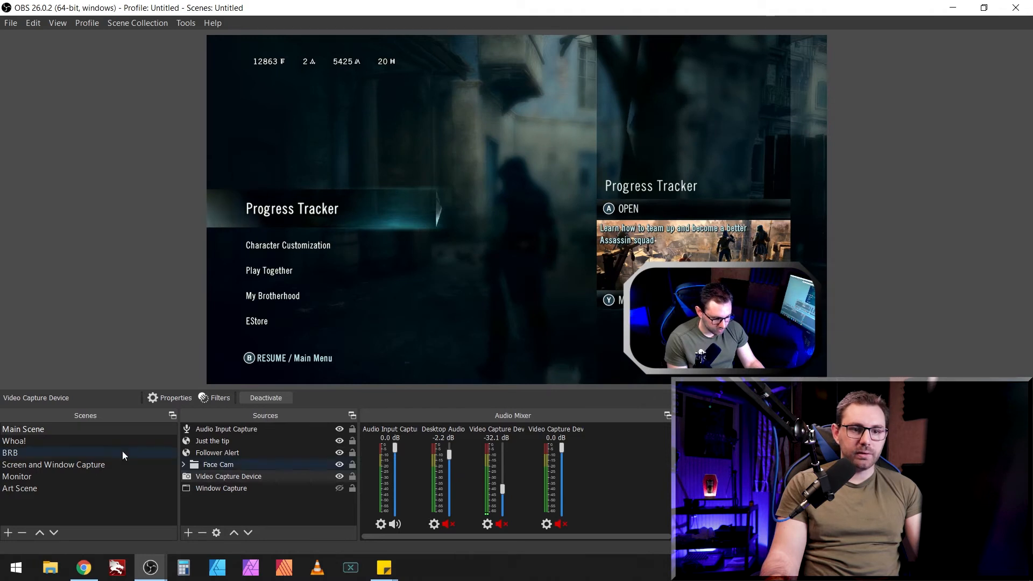
{"action": "left_click", "coordinate": [110, 440]}
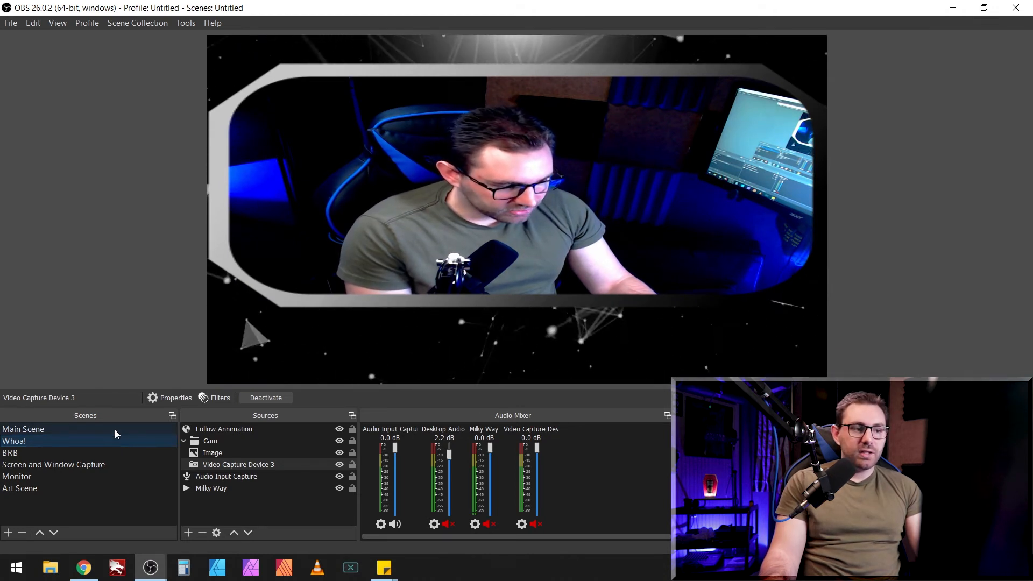
{"action": "left_click", "coordinate": [114, 430]}
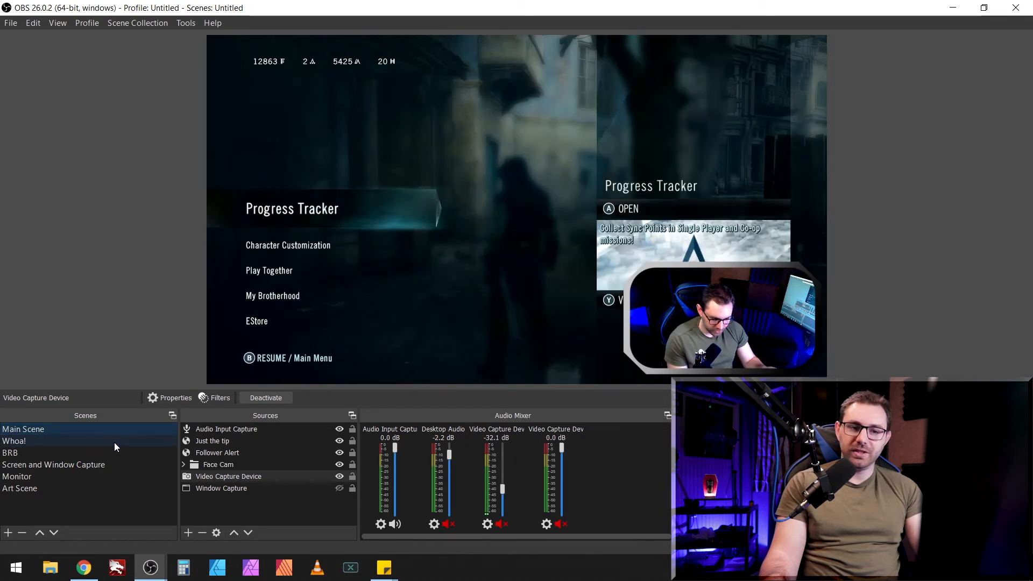
{"action": "left_click", "coordinate": [114, 442]}
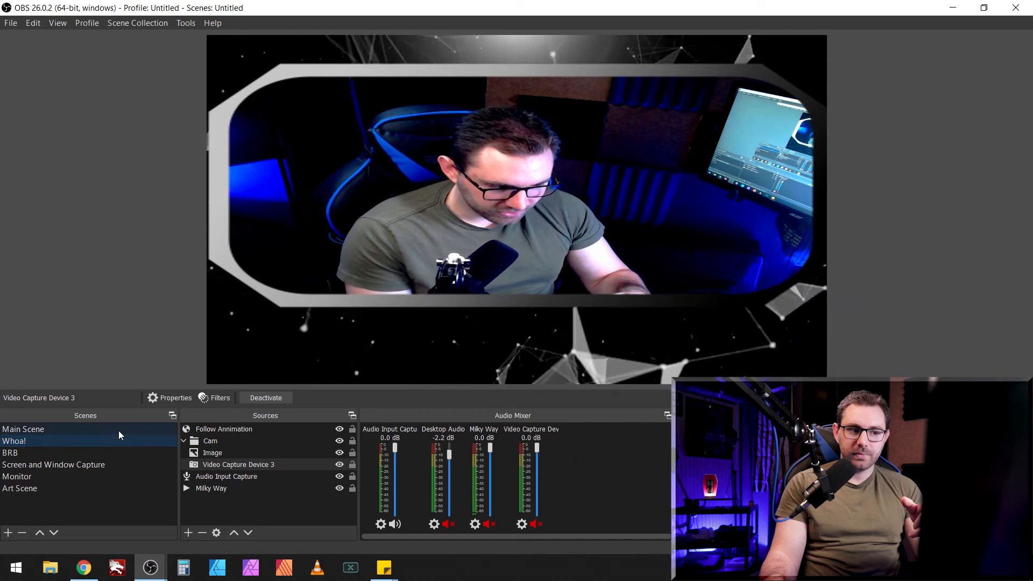
{"action": "left_click", "coordinate": [118, 430]}
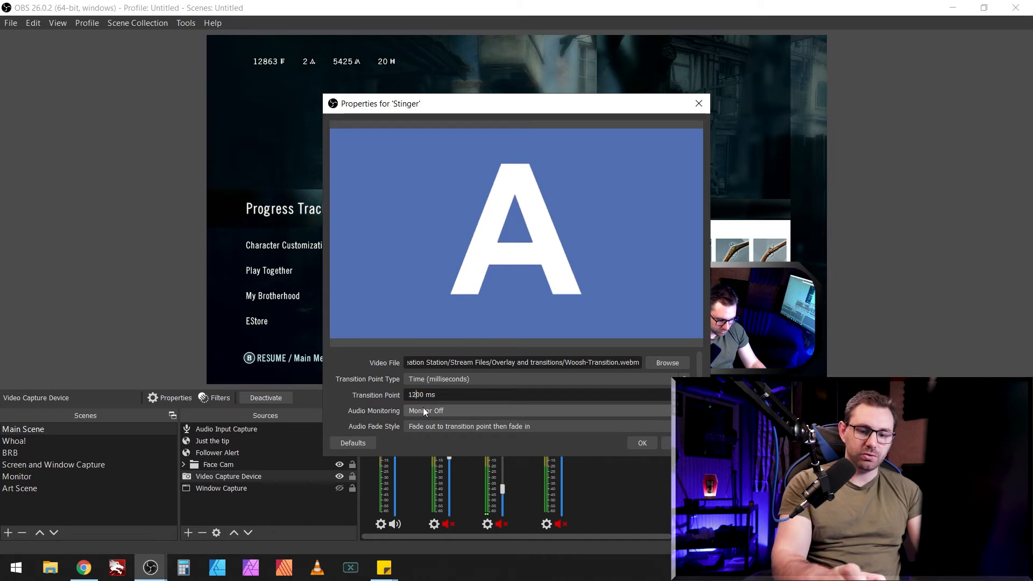
Apply a 1200 ms transition point to the Woosh stinger and test it by switching to the Whoa! scene and back to Main Scene.
{"action": "key", "text": "Return"}
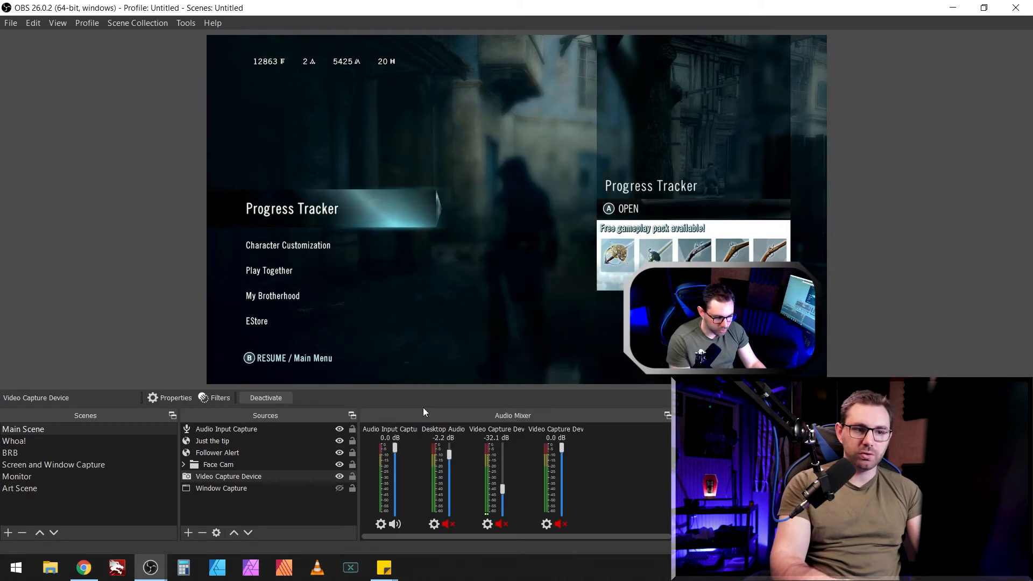
{"action": "left_click", "coordinate": [104, 444]}
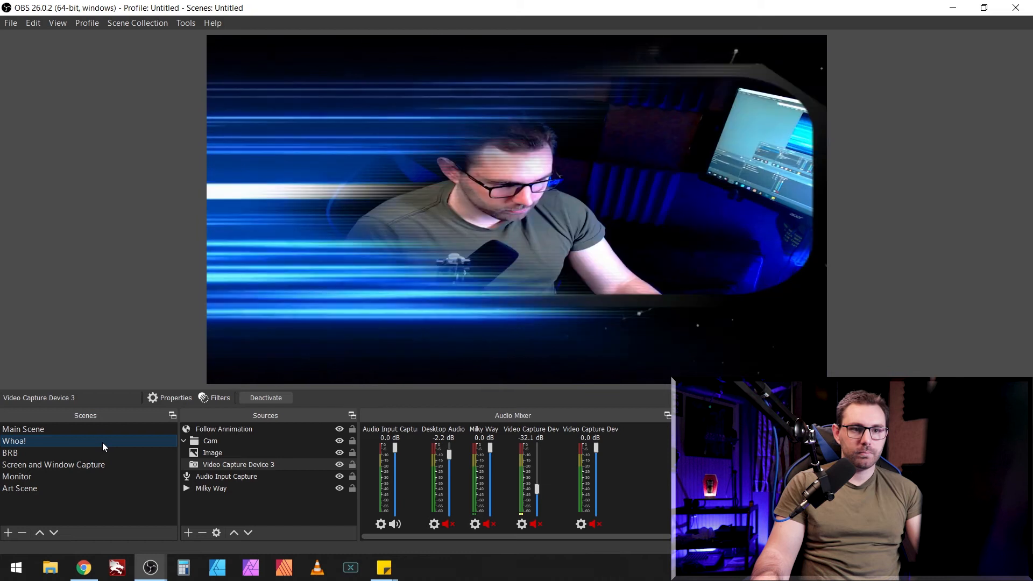
{"action": "left_click", "coordinate": [105, 428]}
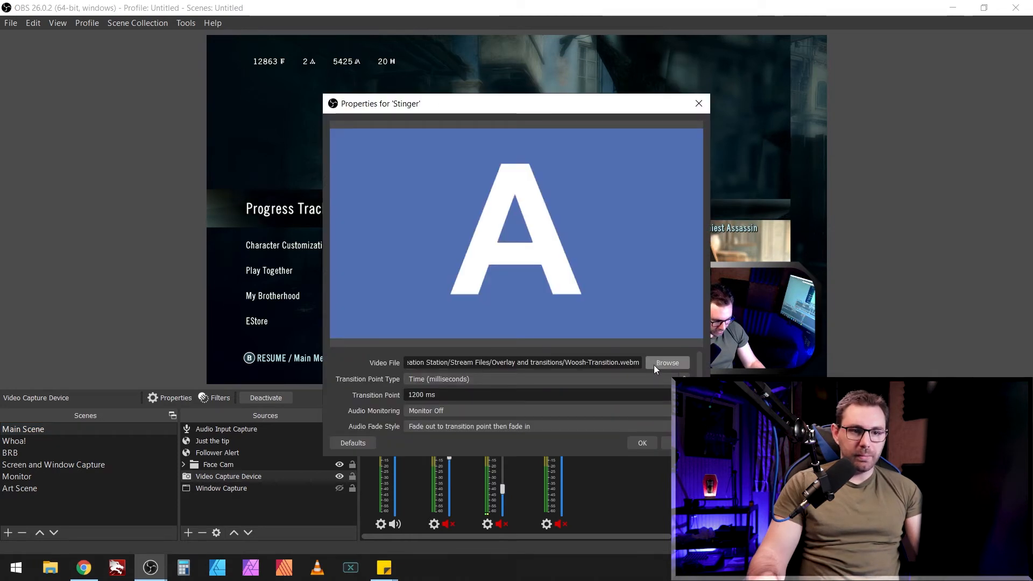
Change the stinger's video file to Ghap stinger 360.mov and set its transition point to 1600 ms.
{"action": "left_click", "coordinate": [679, 365]}
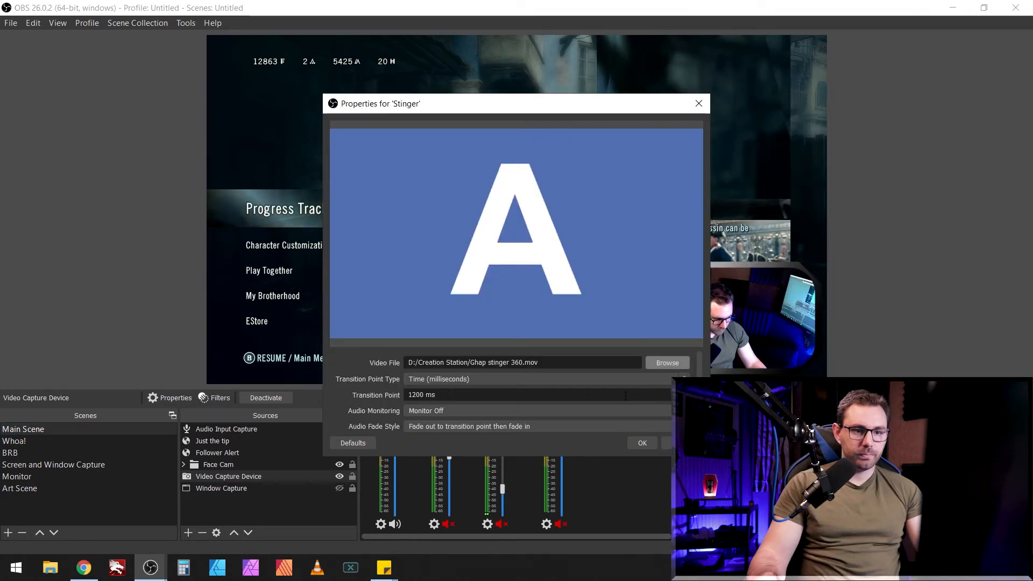
{"action": "left_click", "coordinate": [417, 395]}
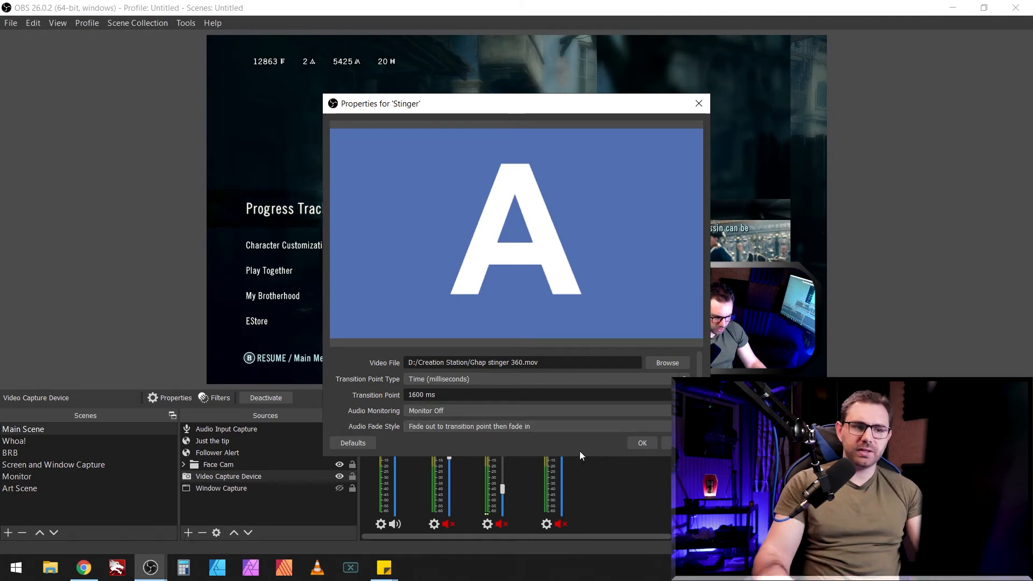
{"action": "left_click", "coordinate": [646, 444]}
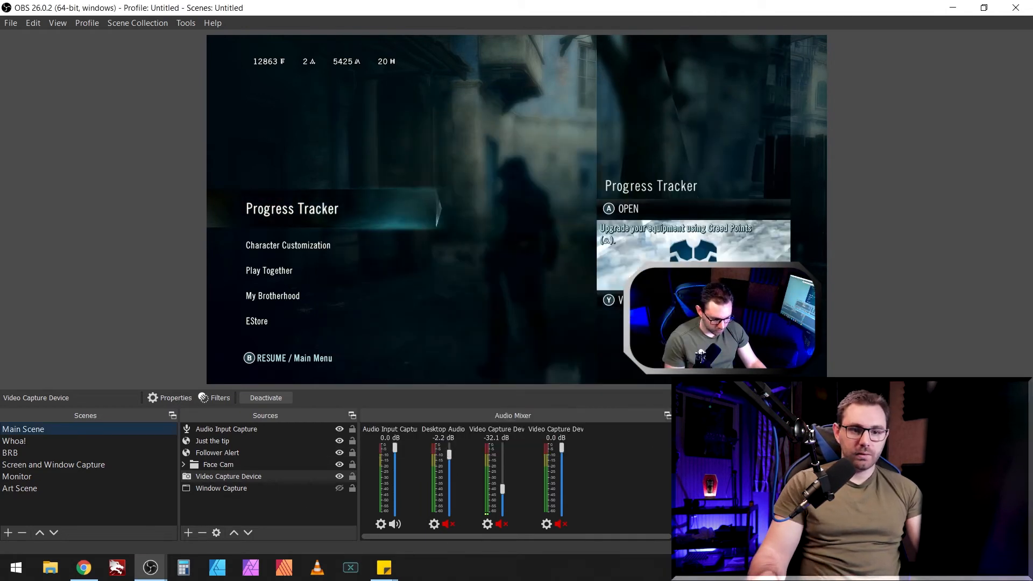
Edit the Ghap stinger's transition point again and test the transition by switching to the Whoa! scene.
{"action": "left_click", "coordinate": [851, 462]}
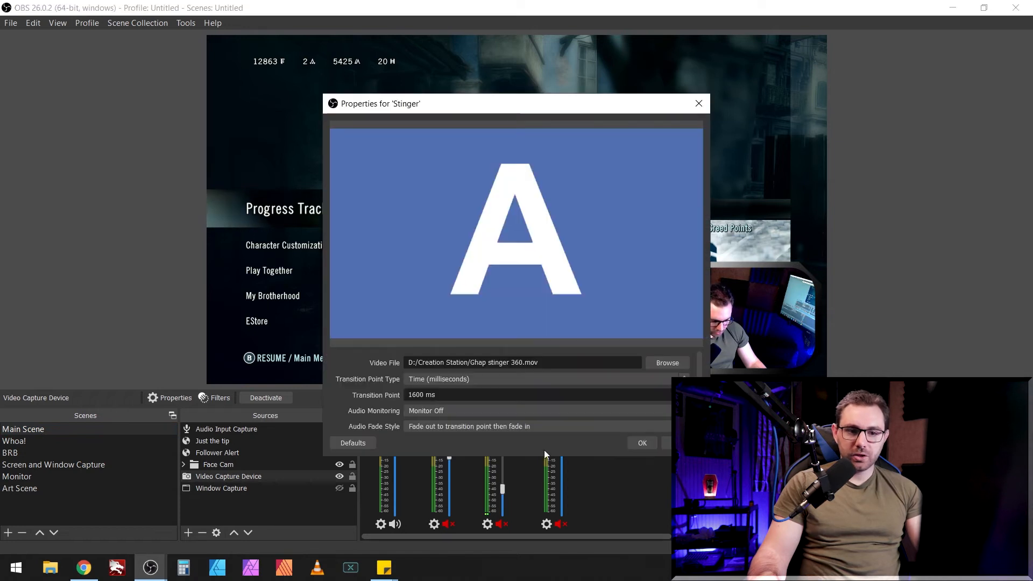
{"action": "key", "text": "BackSpace"}
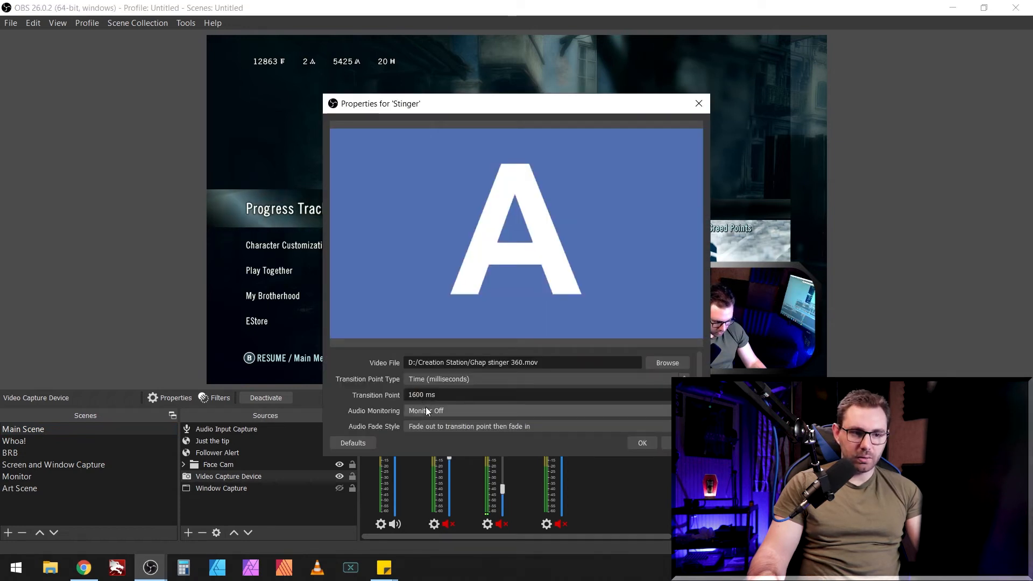
{"action": "key", "text": "Return"}
{"action": "left_click", "coordinate": [93, 444]}
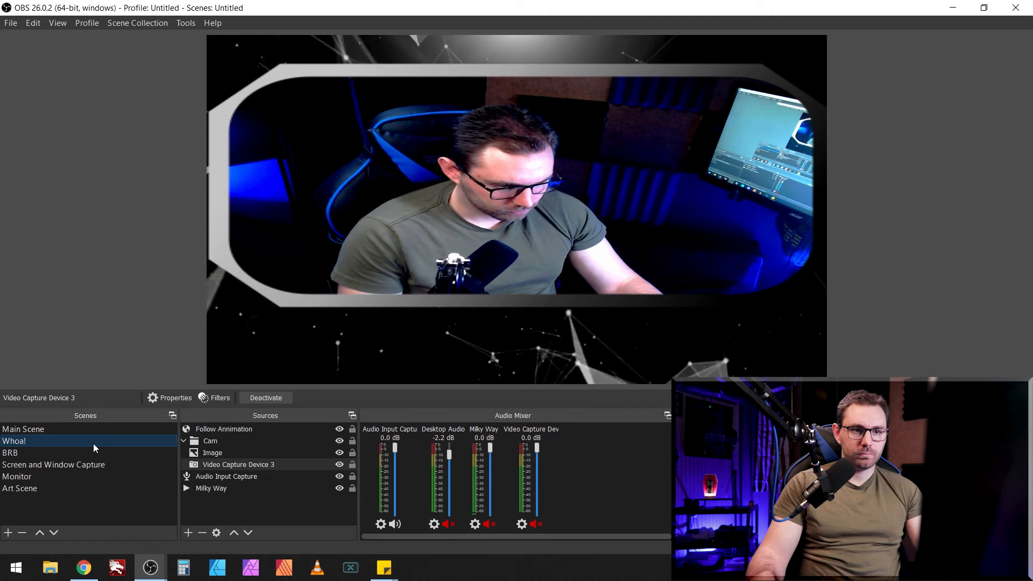